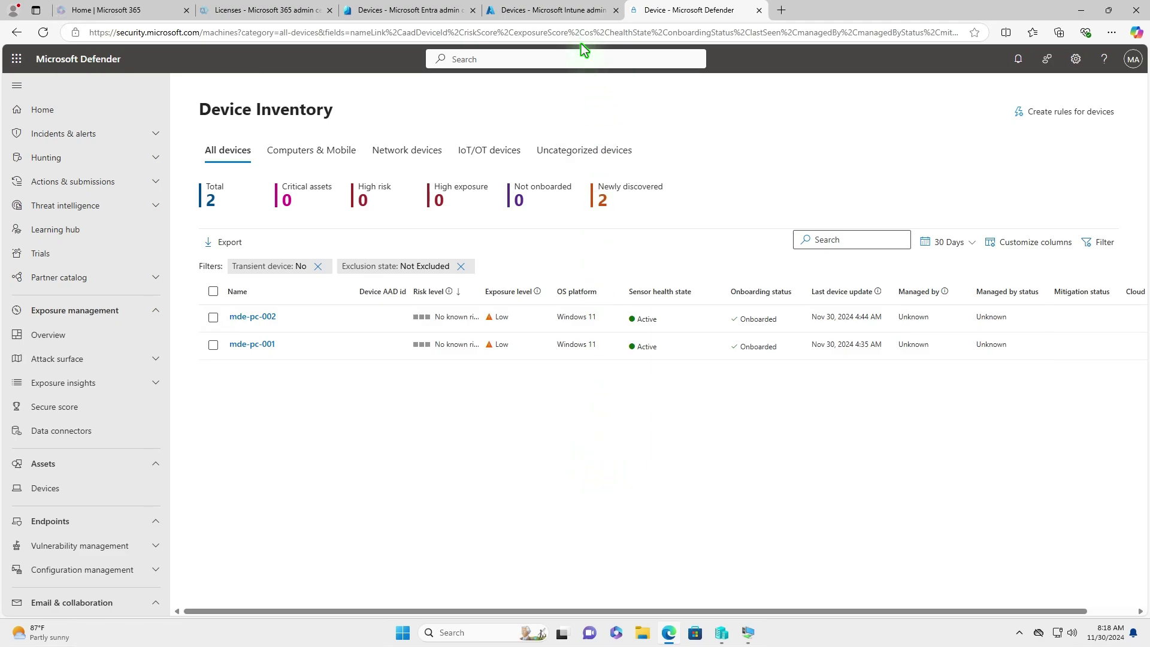
# Step: Refresh the Intune and Entra device lists to check for the onboarded devices
pyautogui.click(568, 13)
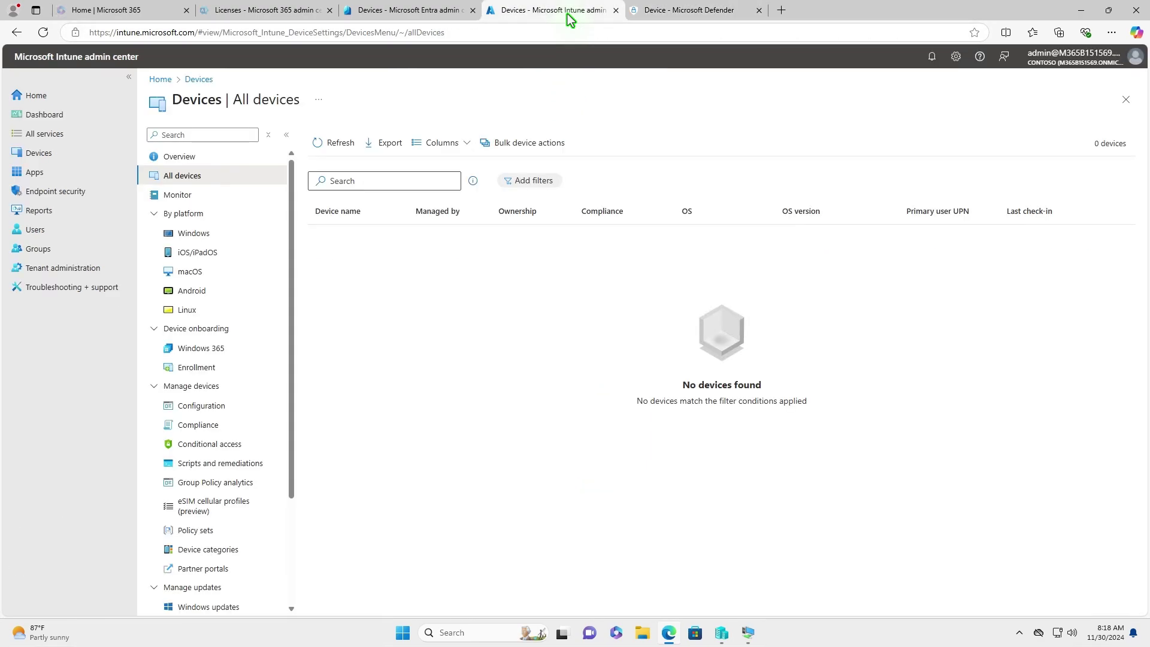
pyautogui.click(336, 143)
pyautogui.click(422, 12)
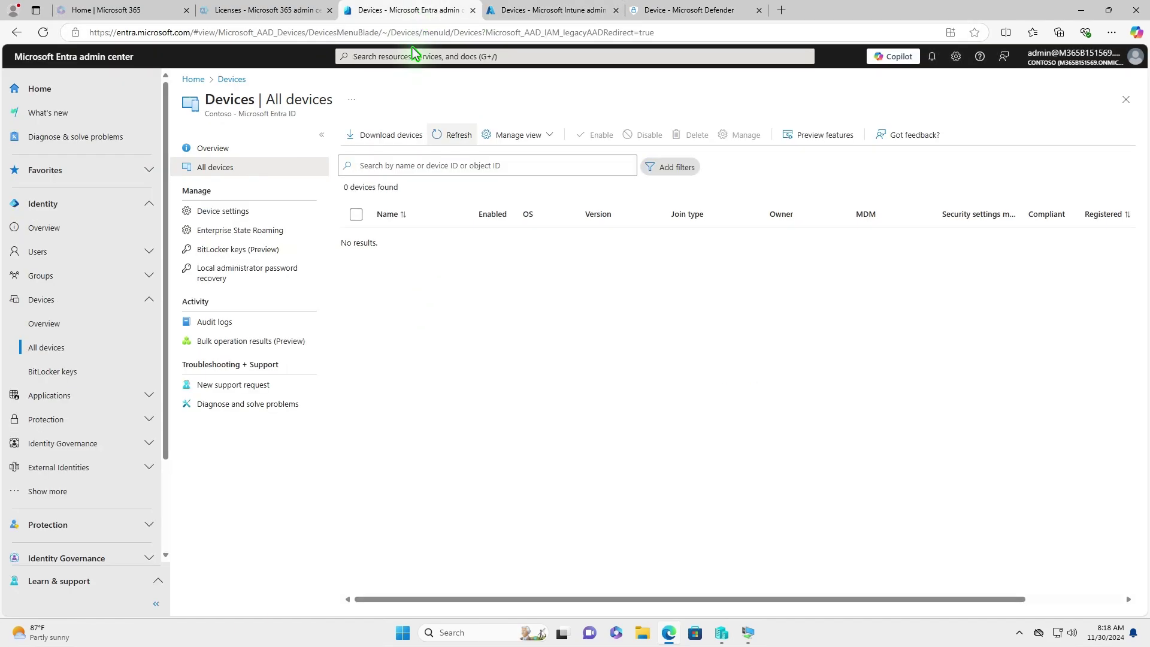
pyautogui.click(456, 137)
# Step: Open mde-pc-001's Defender device page and scroll to its device management details
pyautogui.click(711, 15)
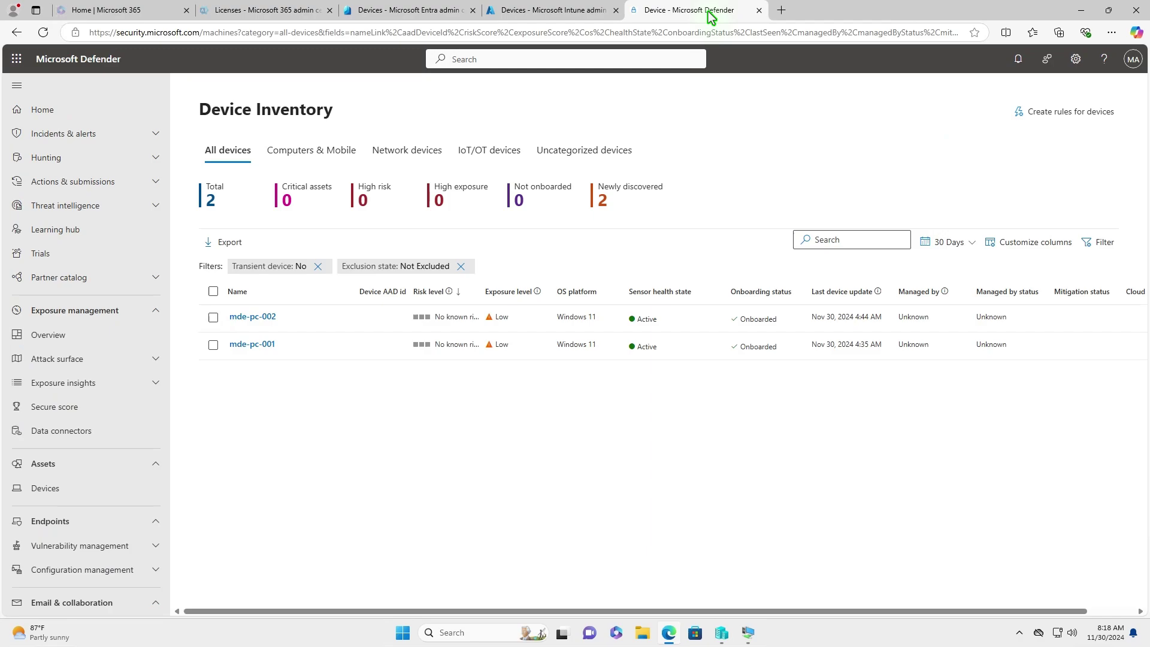
pyautogui.click(262, 347)
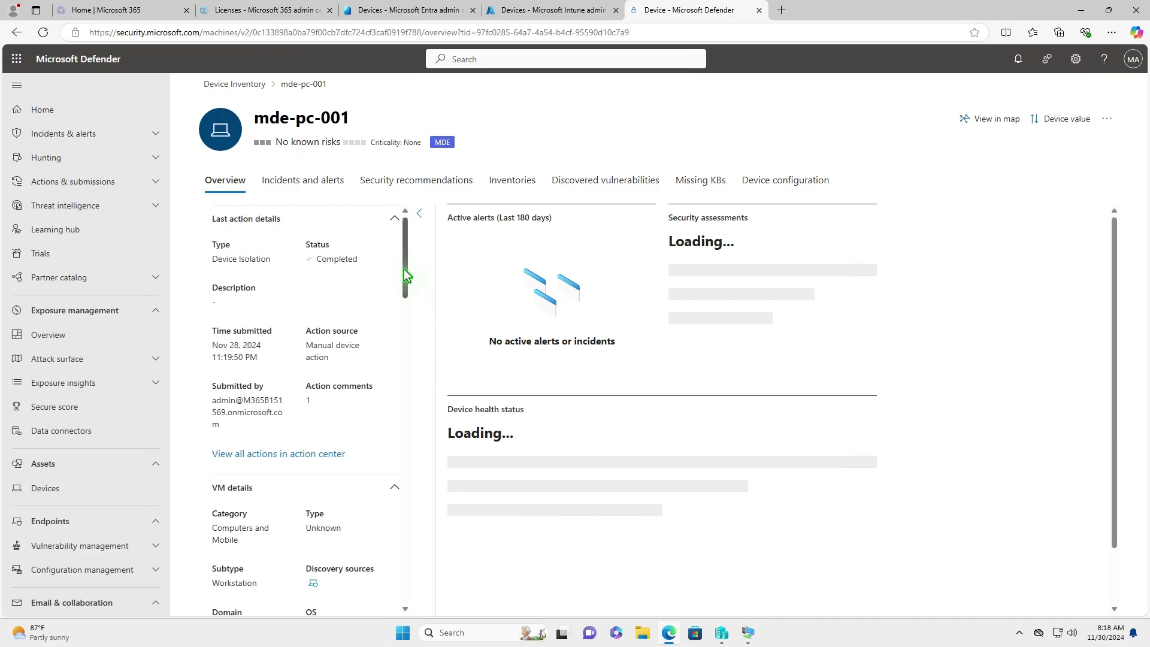
pyautogui.moveTo(403, 255); pyautogui.dragTo(396, 582)
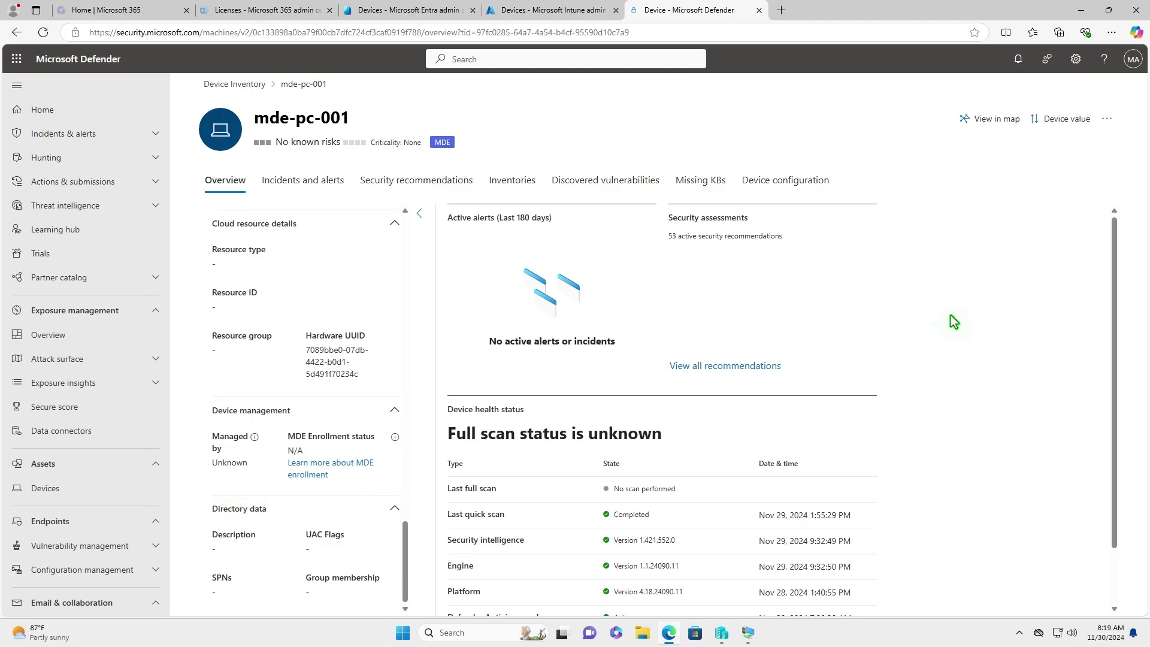
# Step: Run restart.ps1 from the library in a live response session on mde-pc-001
pyautogui.click(1112, 120)
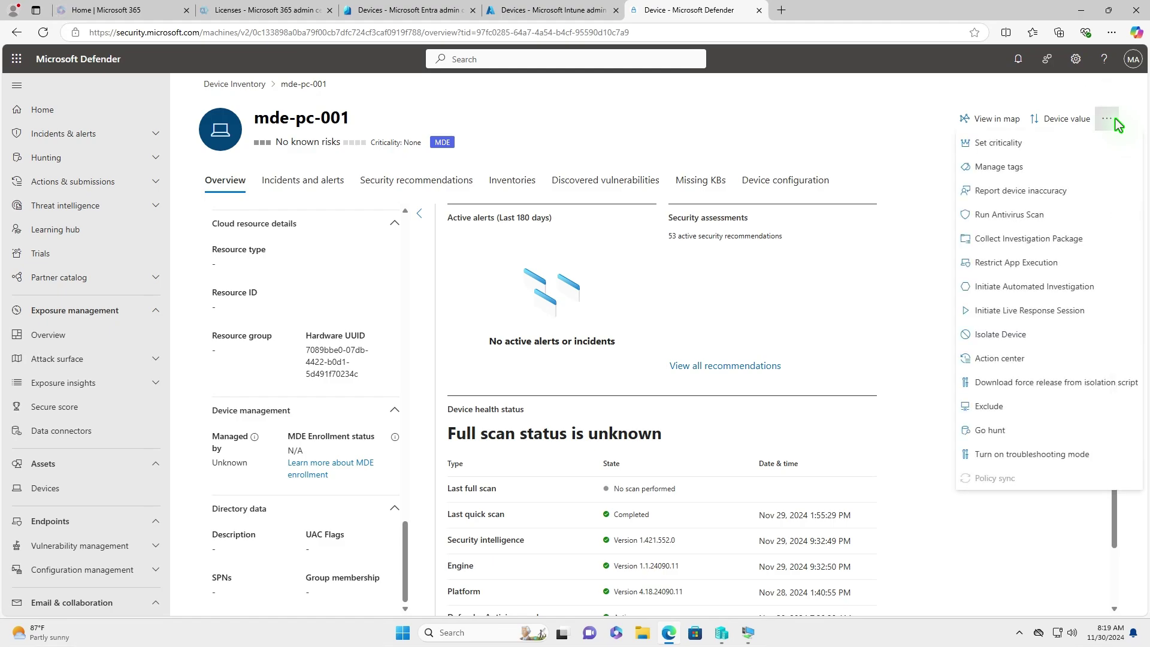
pyautogui.click(1066, 308)
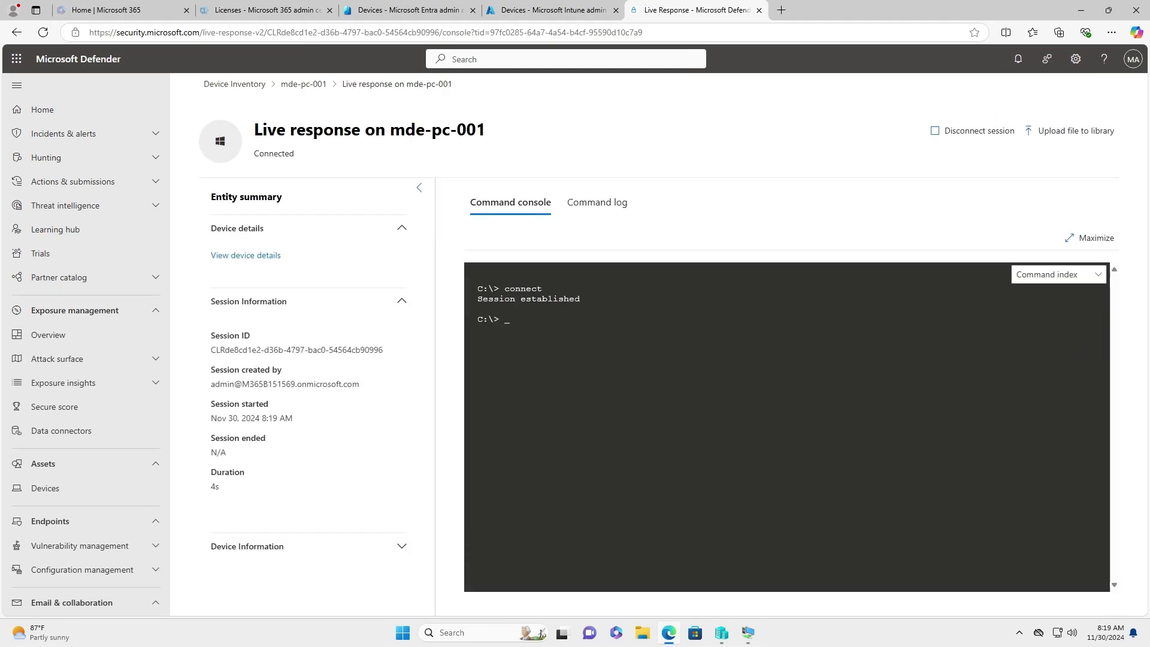
pyautogui.write('library')
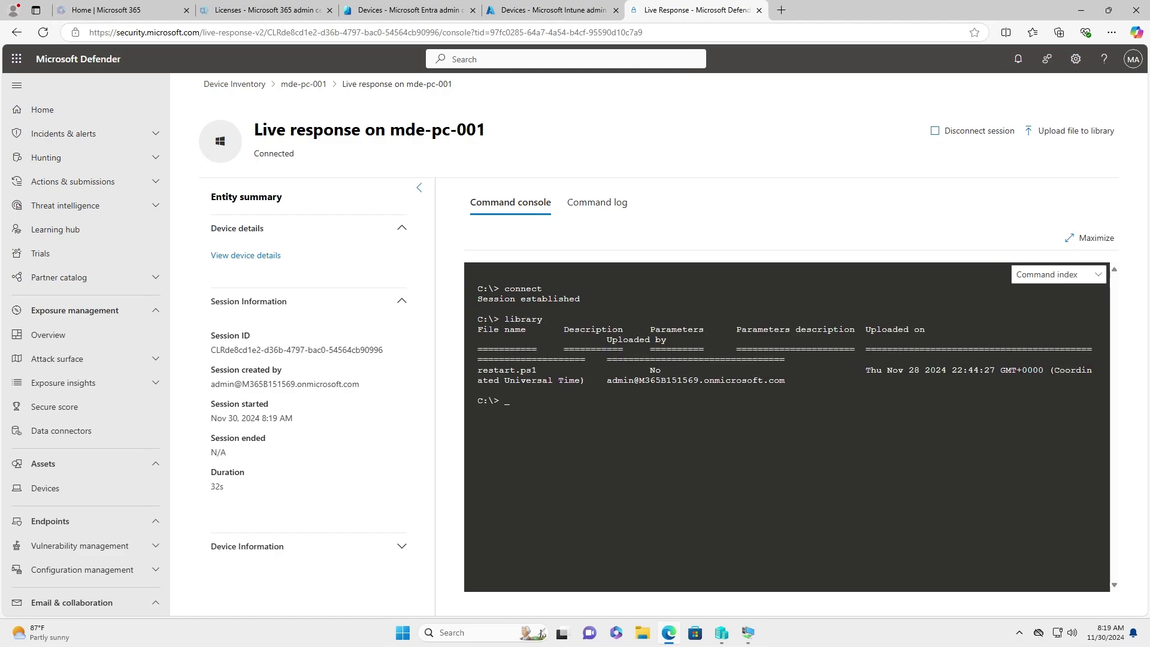
pyautogui.write('run')
pyautogui.write(' restart')
pyautogui.write('.ps1')
pyautogui.hotkey('alt', 'Tab')
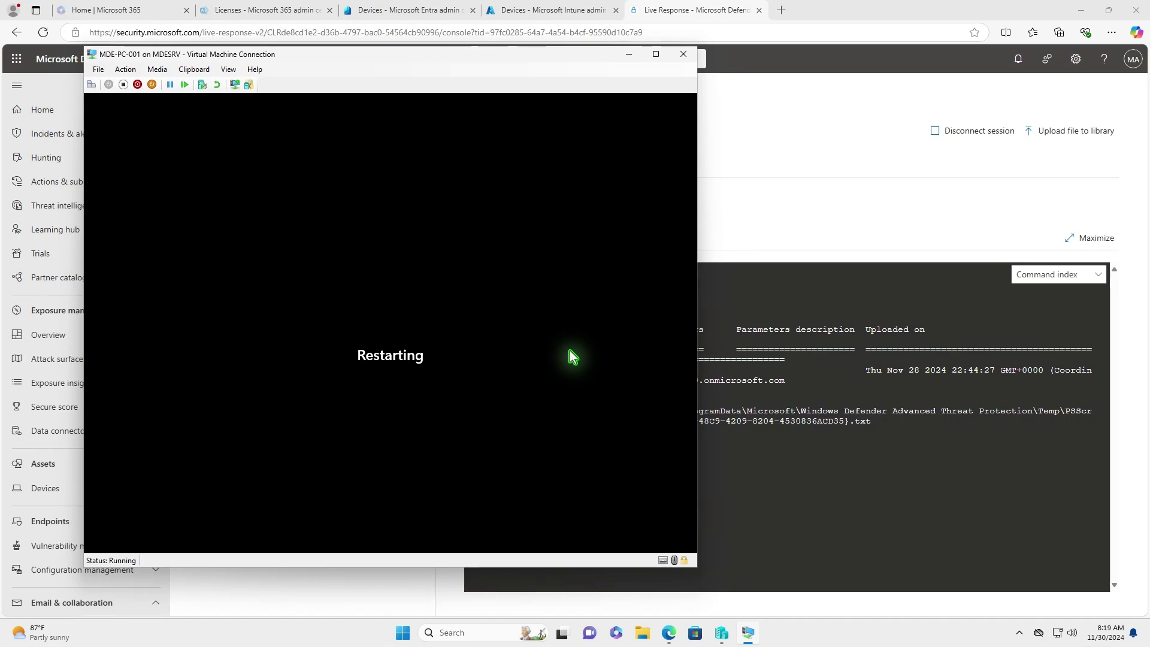
pyautogui.click(628, 55)
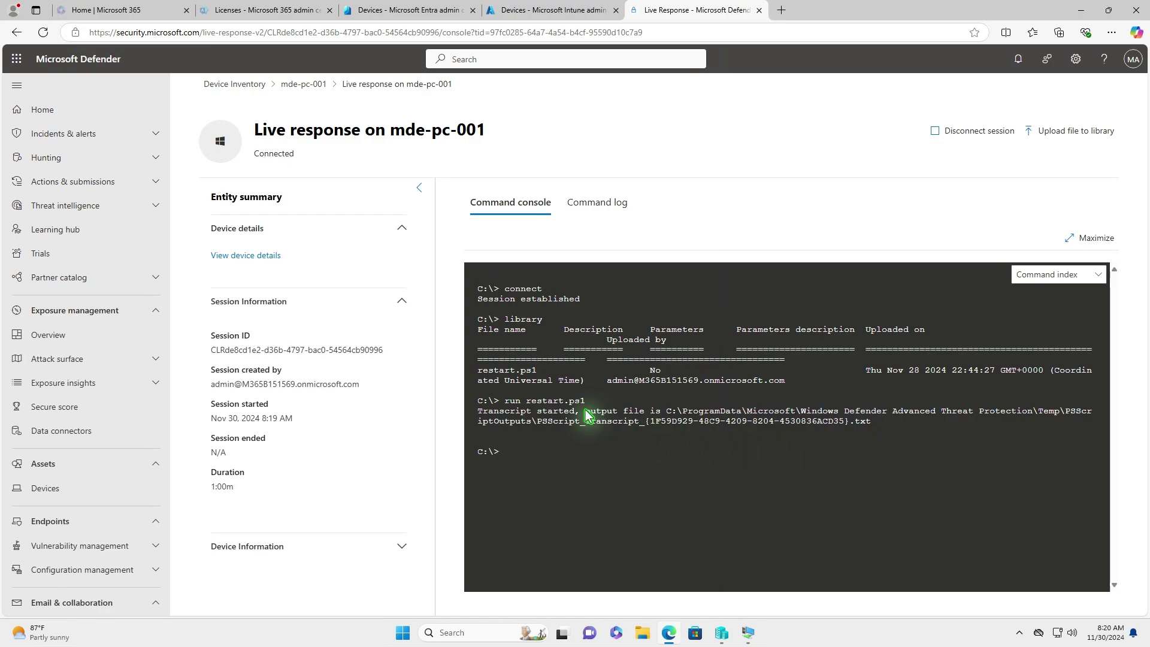
# Step: Turn on Microsoft Intune connection in Endpoints advanced features and save preferences
pyautogui.scroll(-3, 152, 327)
pyautogui.scroll(-4, 151, 326)
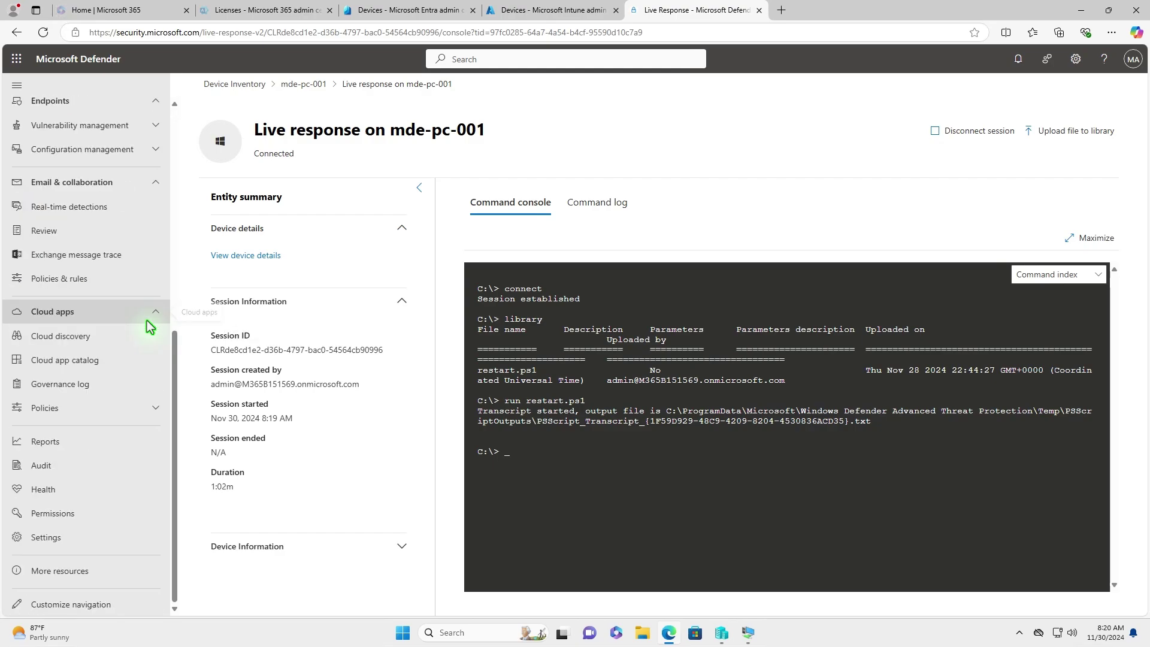
pyautogui.click(96, 537)
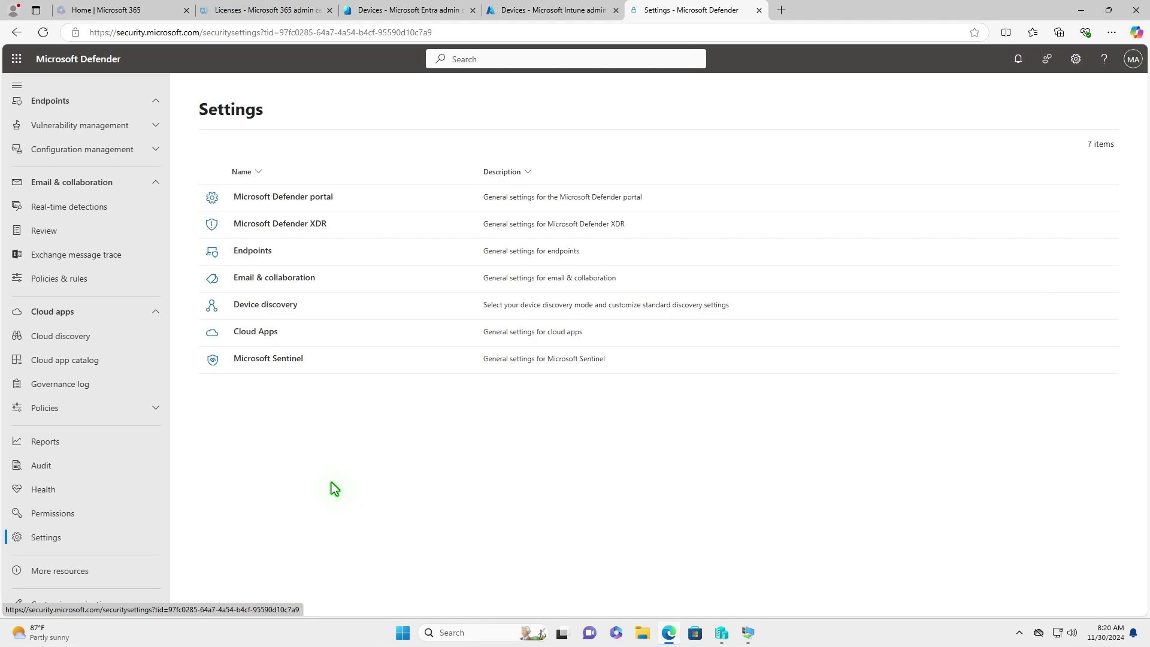
pyautogui.click(263, 256)
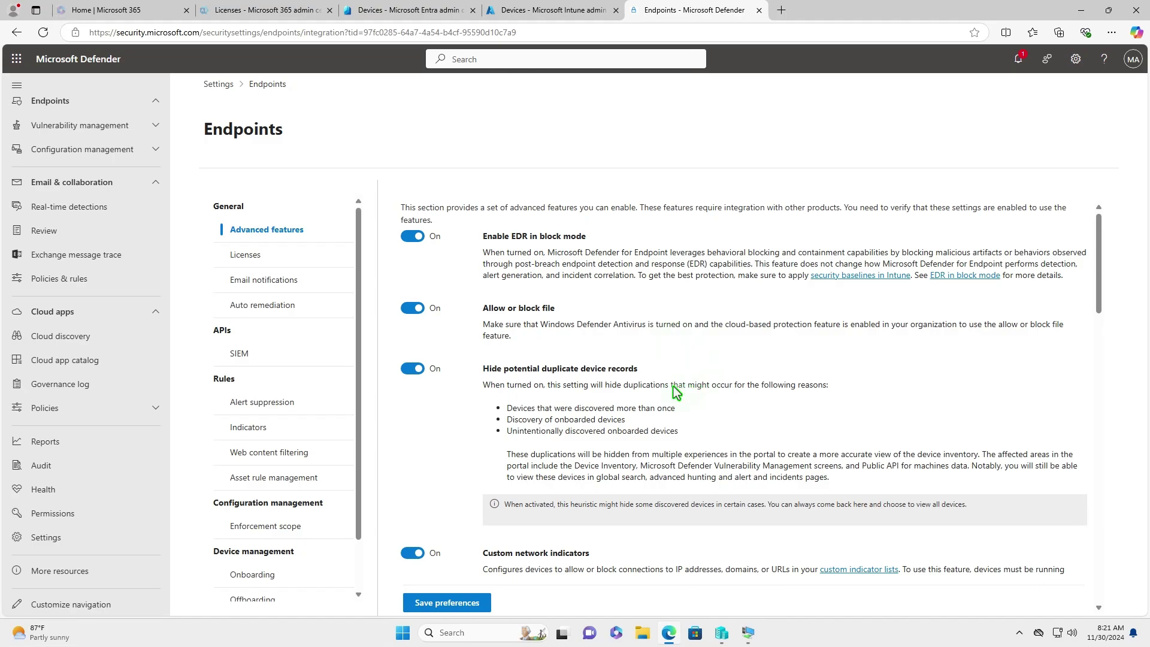
pyautogui.scroll(-5, 678, 393)
pyautogui.scroll(-5, 678, 394)
pyautogui.scroll(-5, 678, 394)
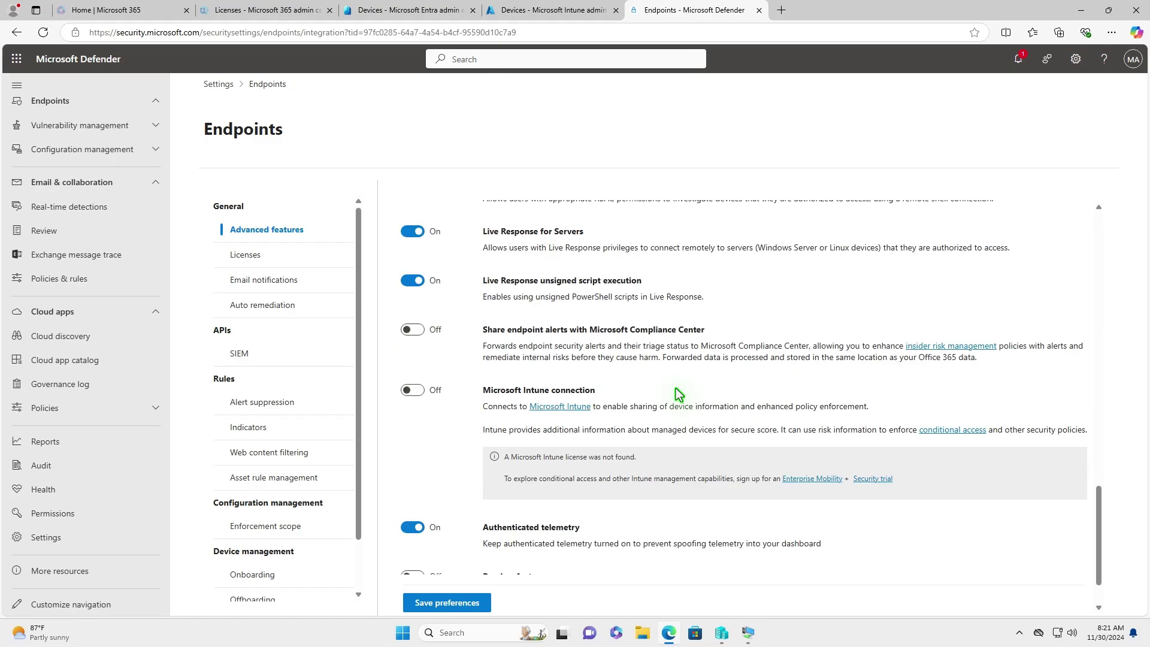
pyautogui.scroll(-1, 678, 393)
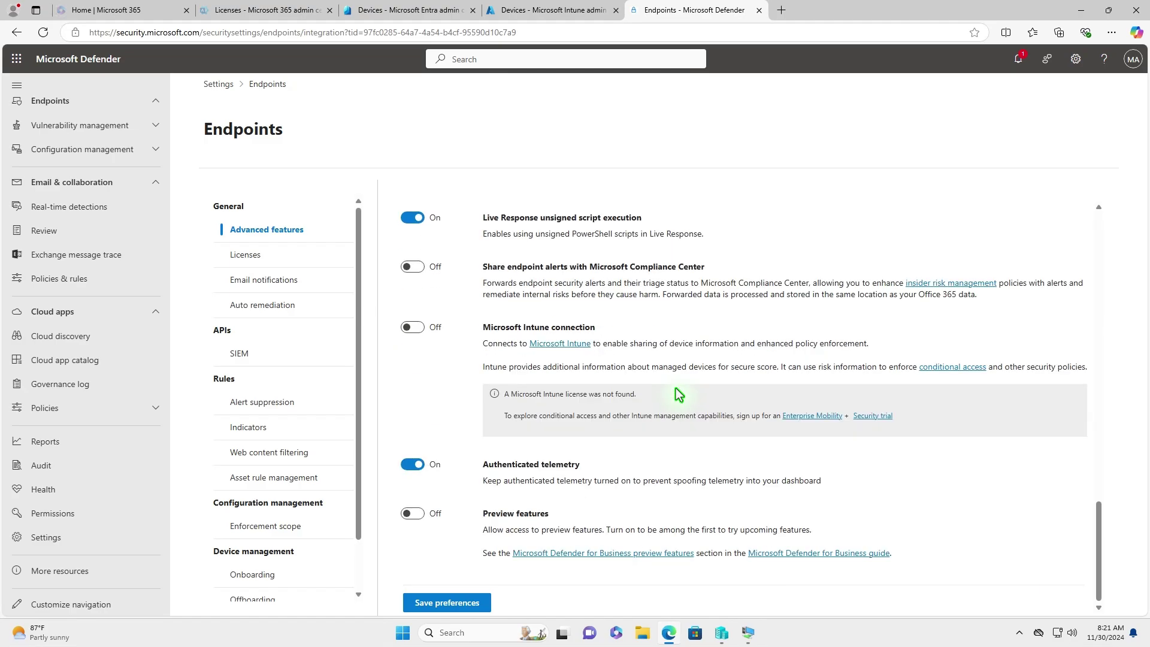
pyautogui.click(419, 332)
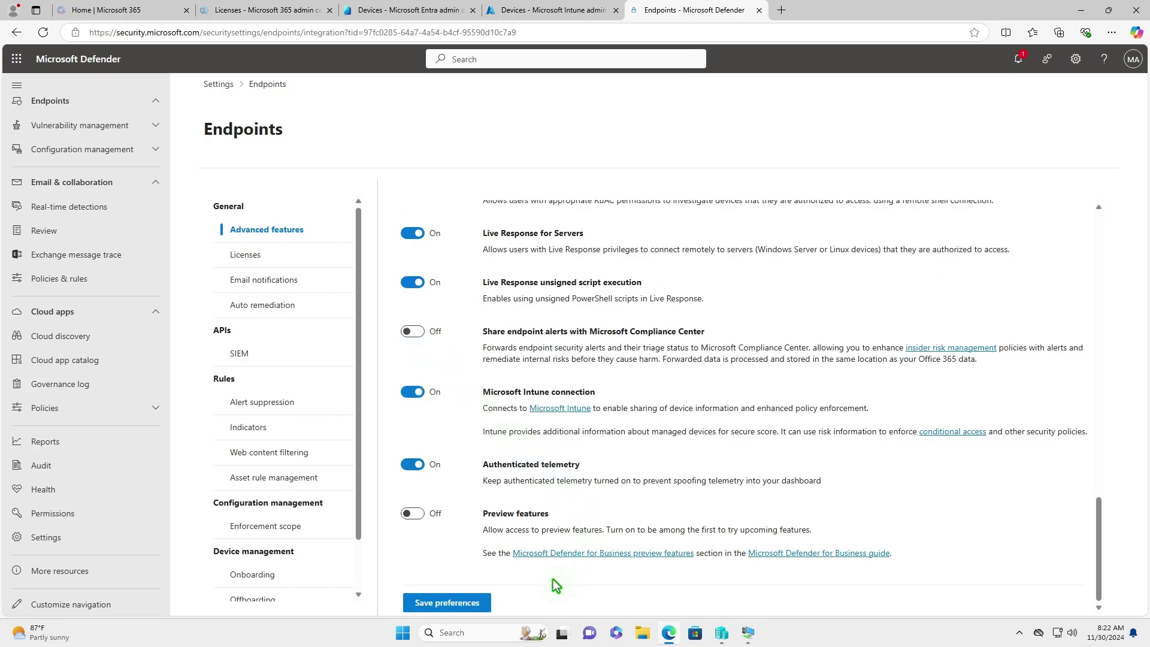
pyautogui.click(473, 605)
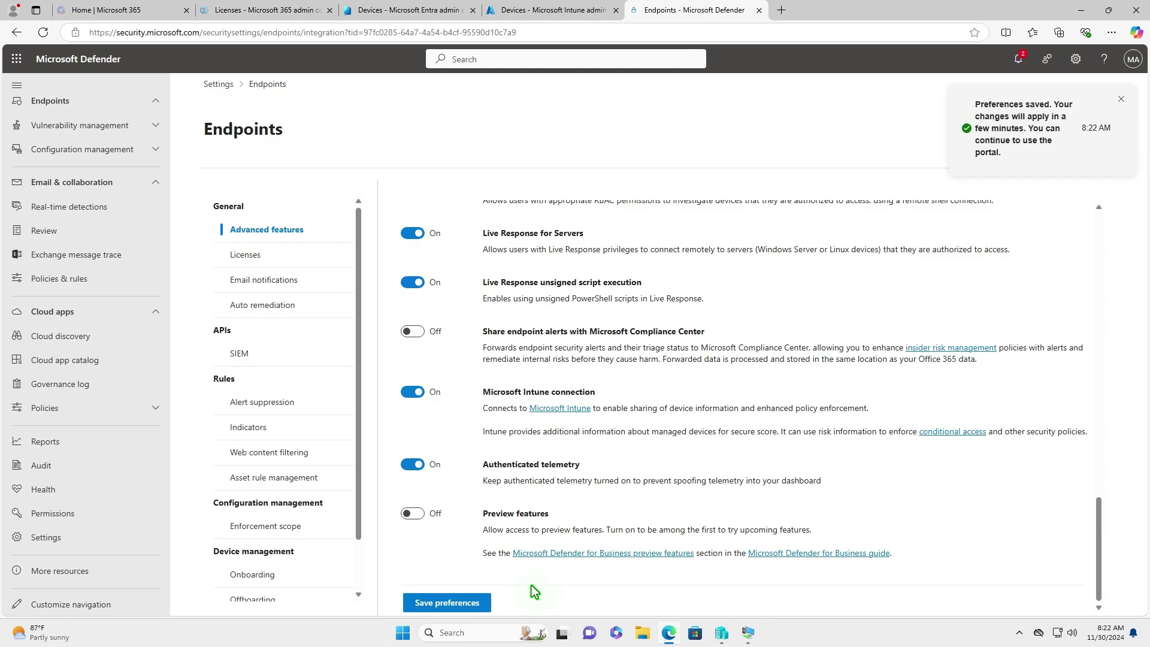
# Step: Let MDE enforce Intune security settings on Windows Client, Windows Server, Linux and macOS, and save
pyautogui.click(307, 528)
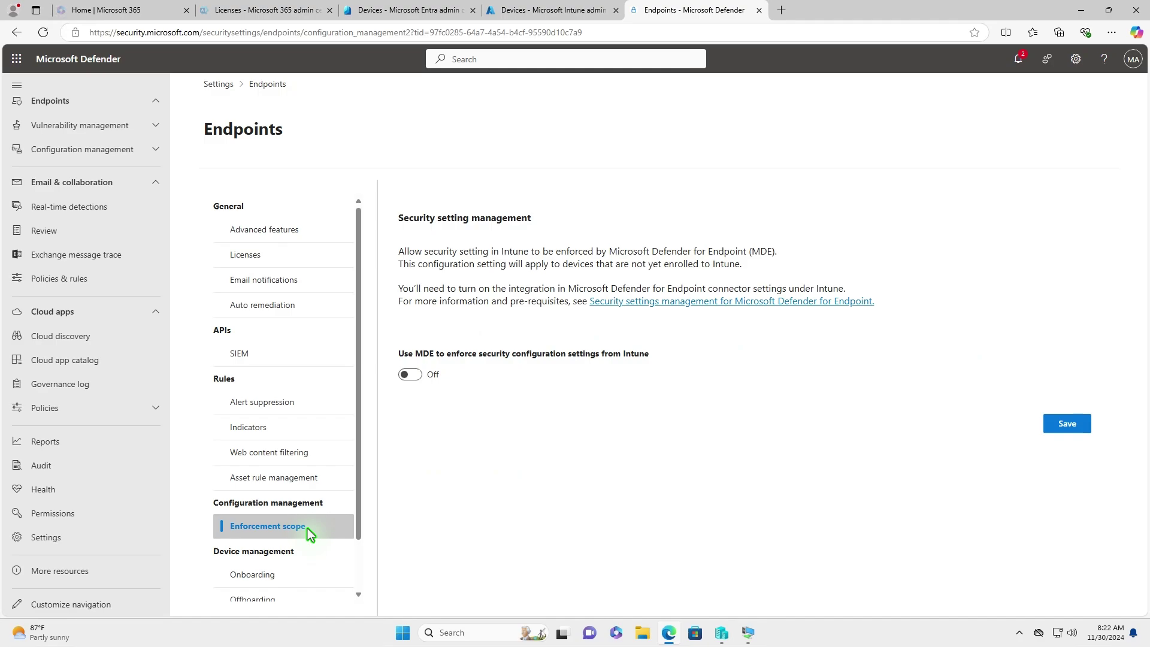
pyautogui.click(414, 375)
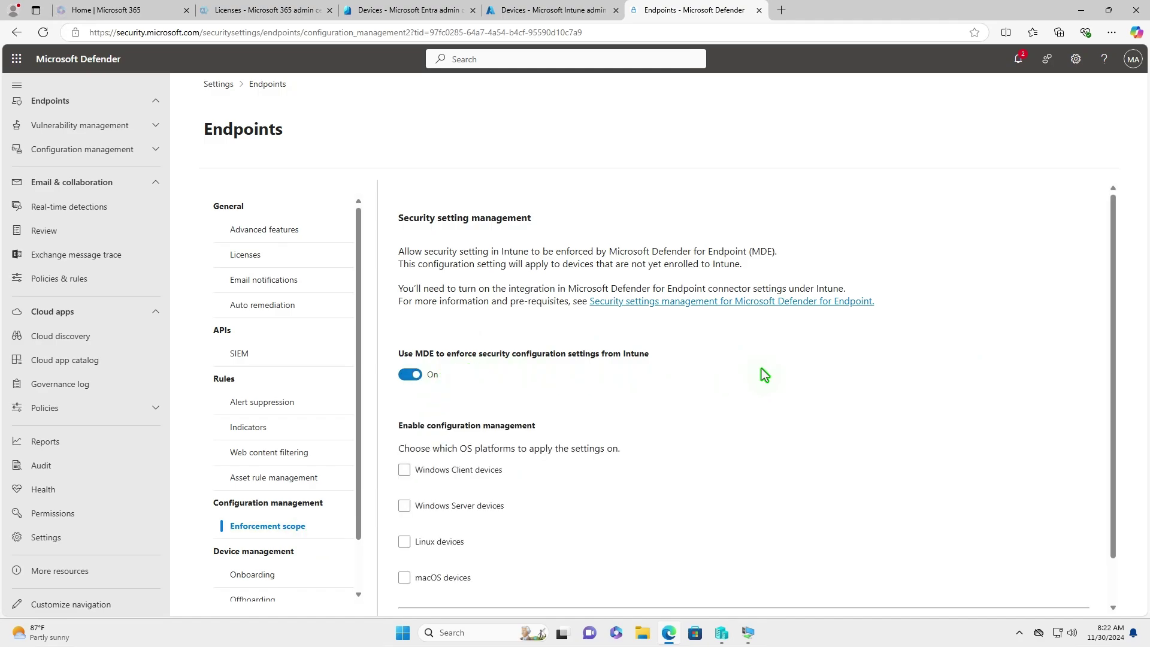
pyautogui.click(404, 470)
pyautogui.click(404, 505)
pyautogui.click(404, 541)
pyautogui.click(404, 577)
pyautogui.scroll(-2, 792, 513)
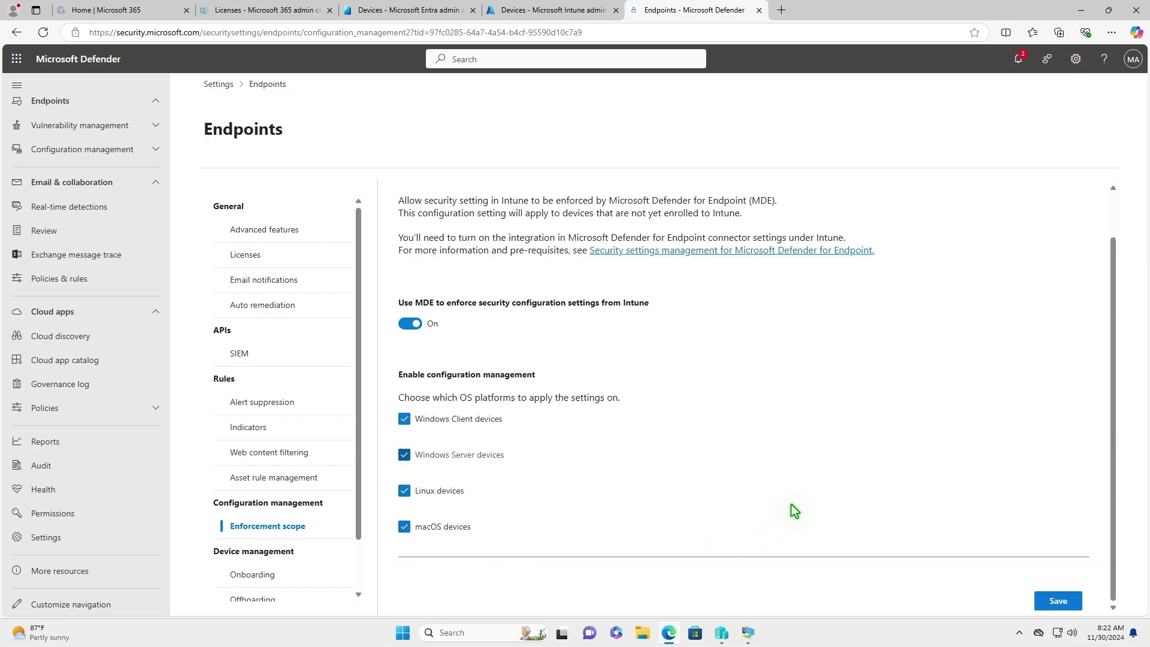
pyautogui.click(1054, 600)
# Step: In Intune's Defender for Endpoint connector, allow enforcing endpoint security configurations and save
pyautogui.click(586, 18)
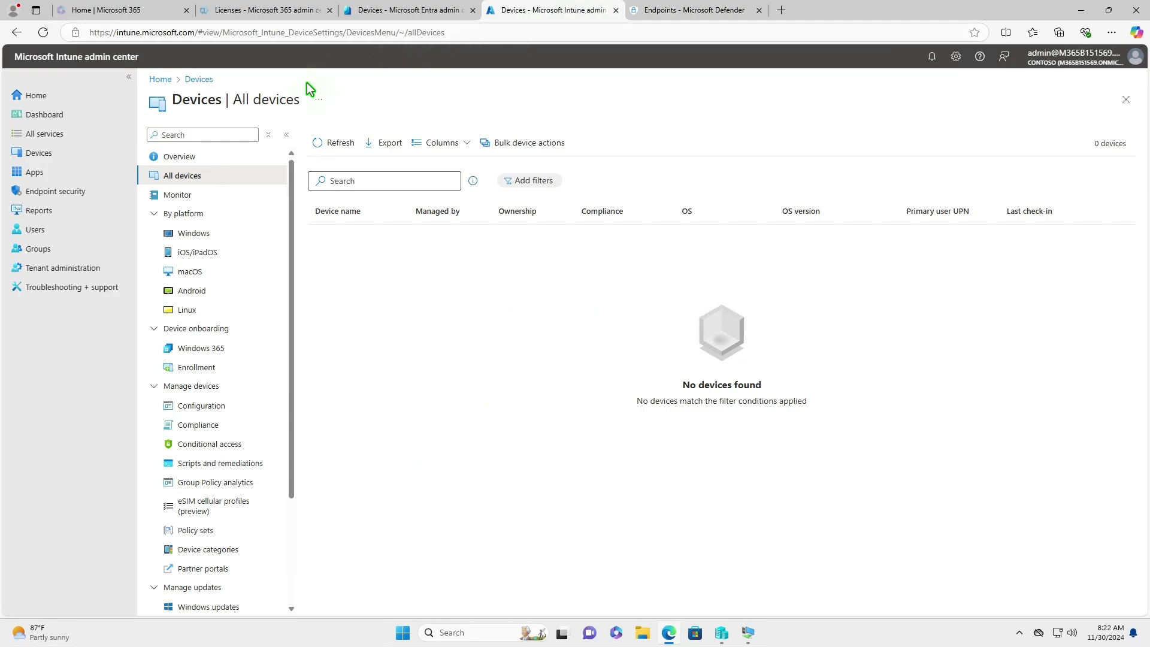
pyautogui.click(87, 199)
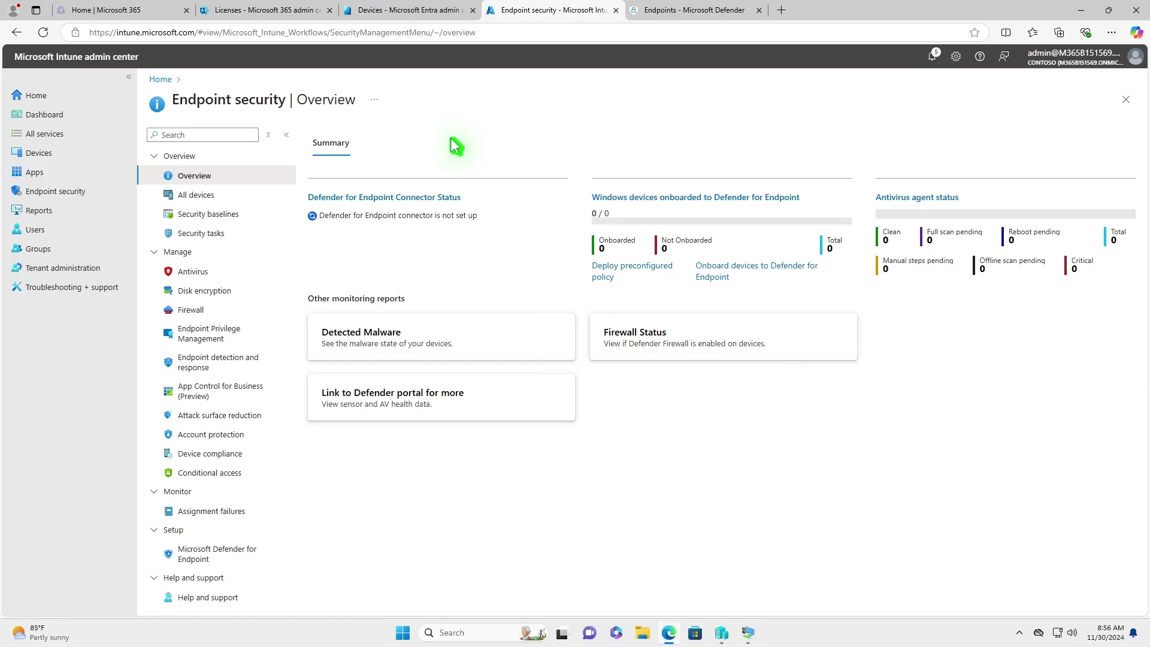
pyautogui.click(240, 556)
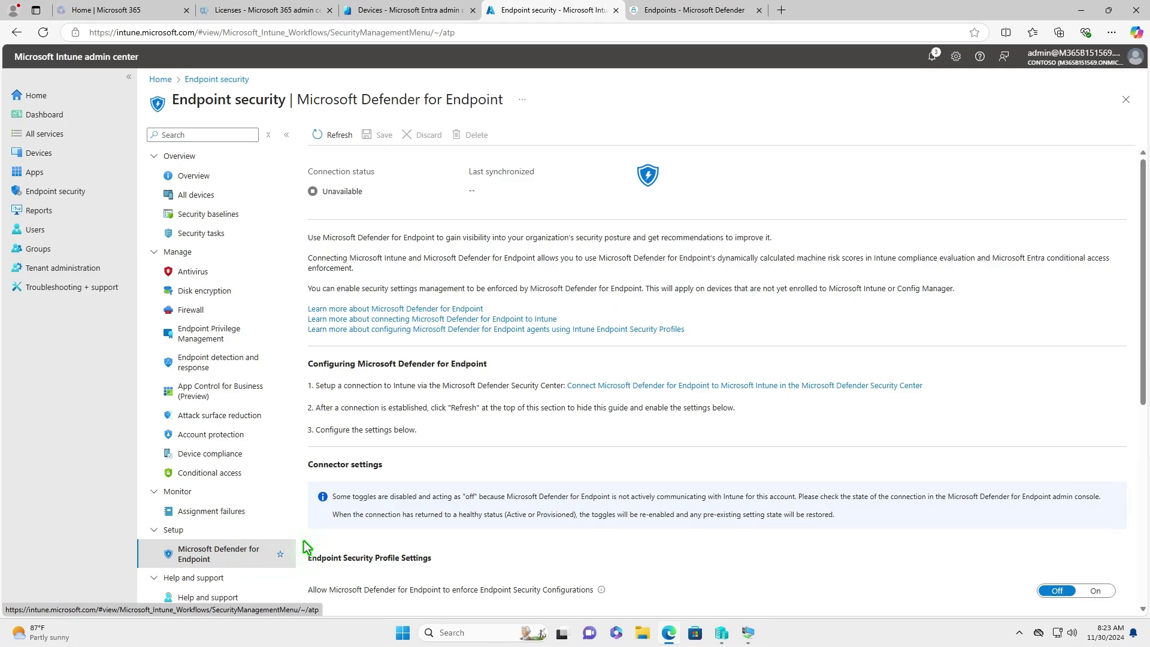
pyautogui.scroll(-5, 792, 467)
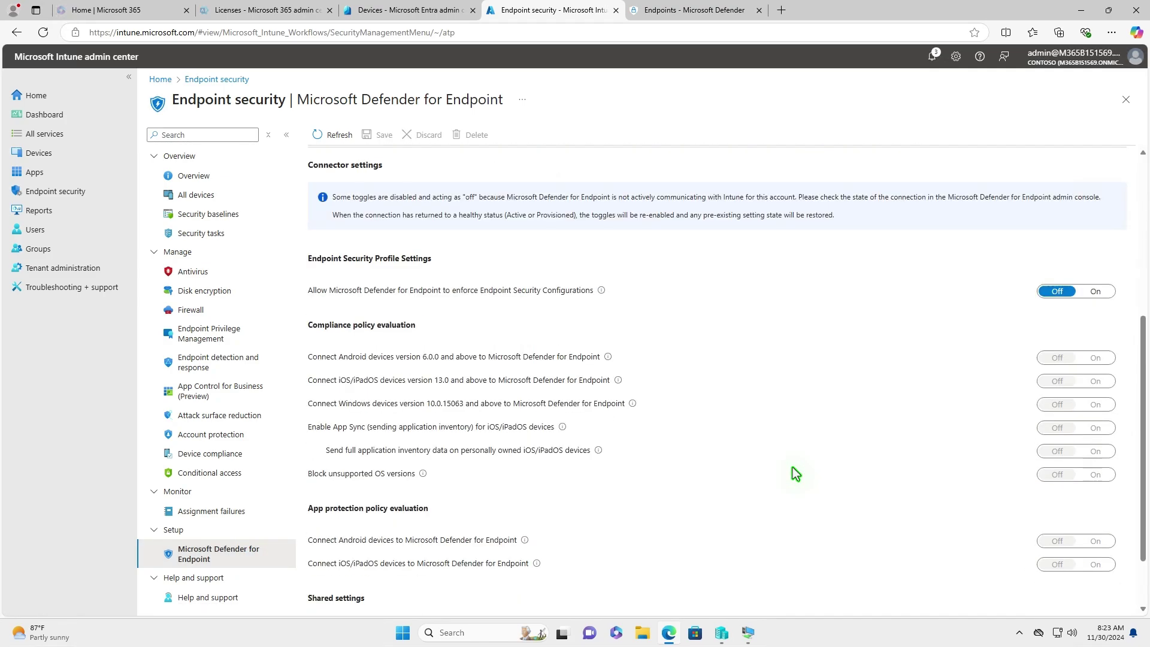
pyautogui.click(1095, 291)
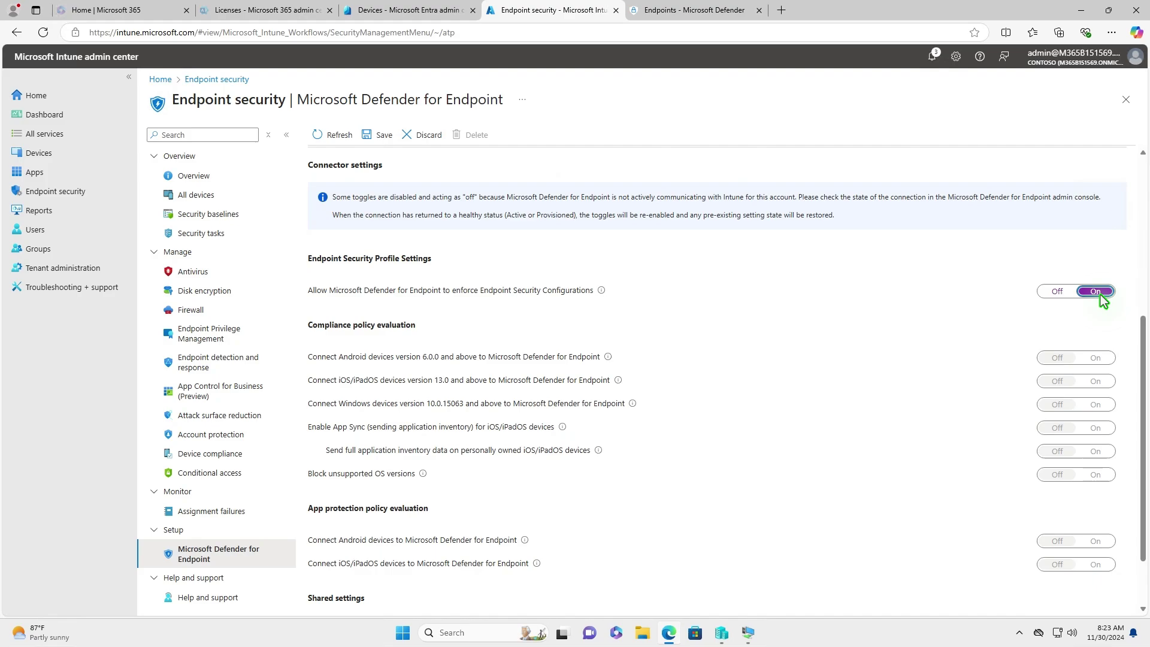
pyautogui.click(383, 135)
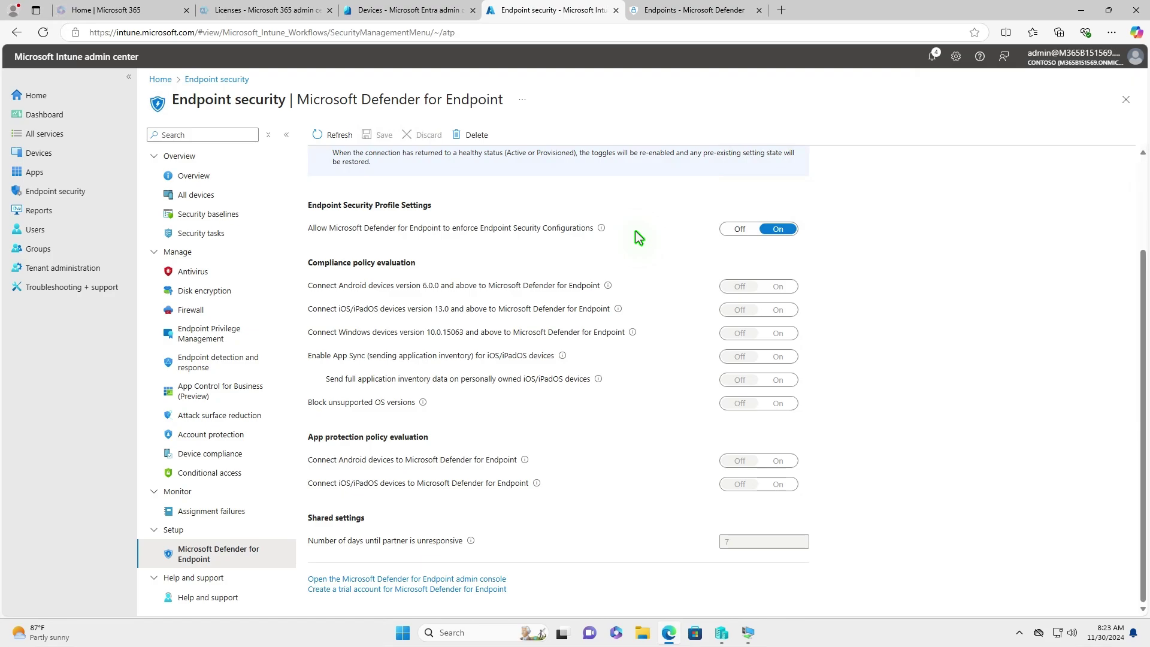
pyautogui.scroll(2, 635, 231)
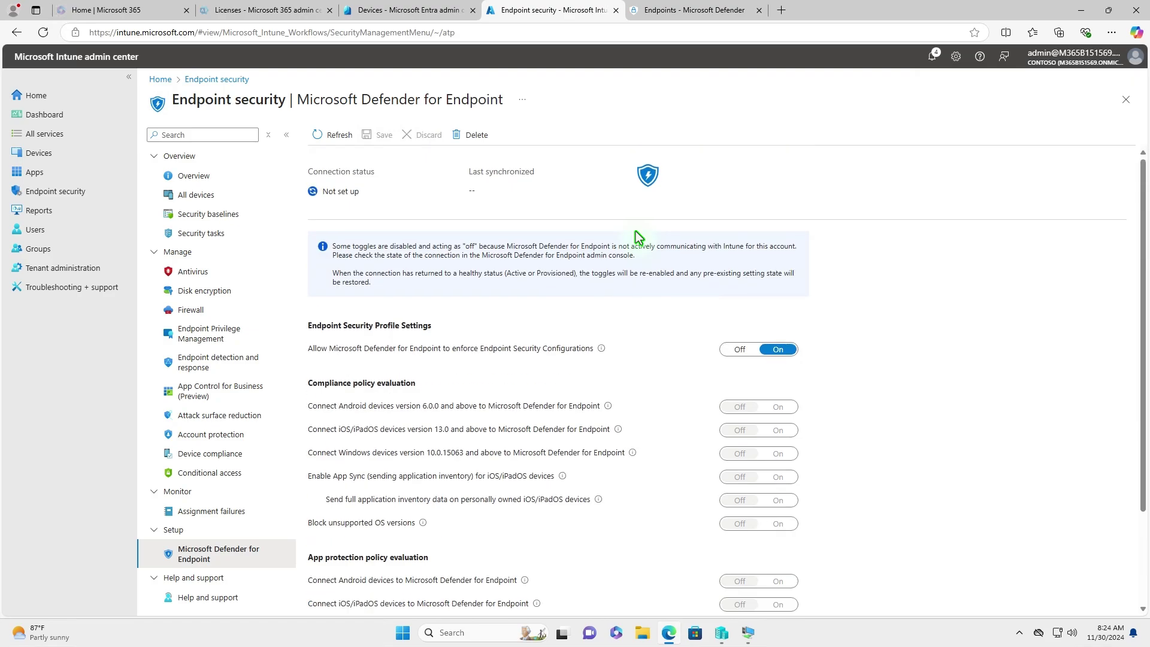
# Step: Refresh the connector, then verify mde-pc-001 shows managed by MDE with enrollment Success
pyautogui.click(344, 137)
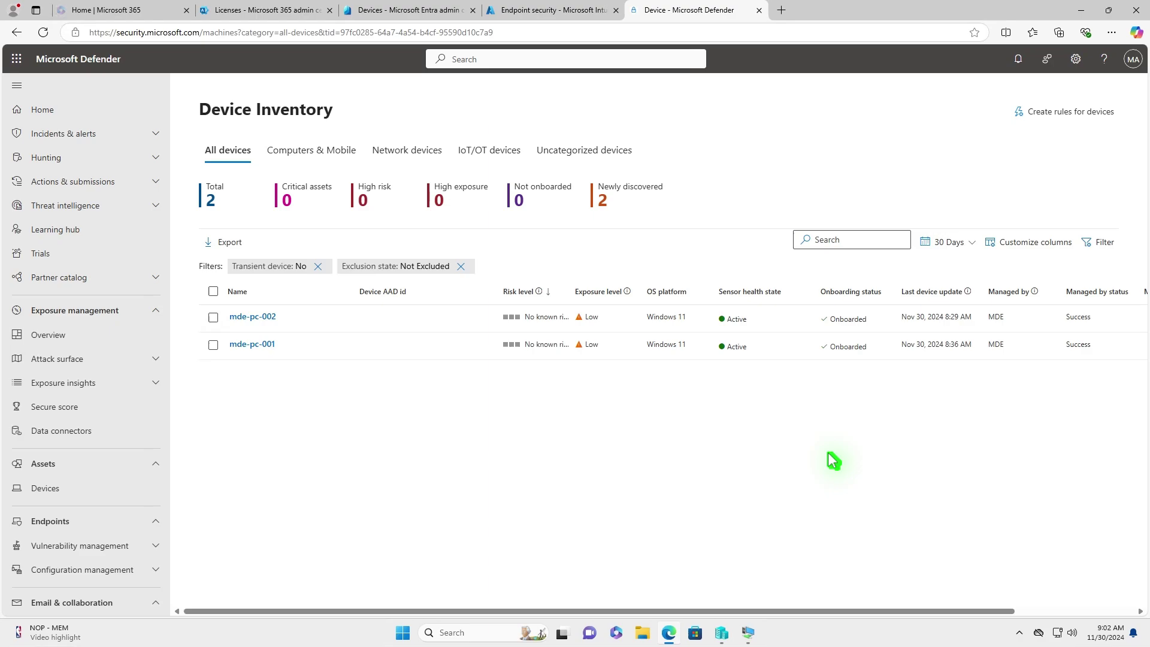
pyautogui.click(263, 346)
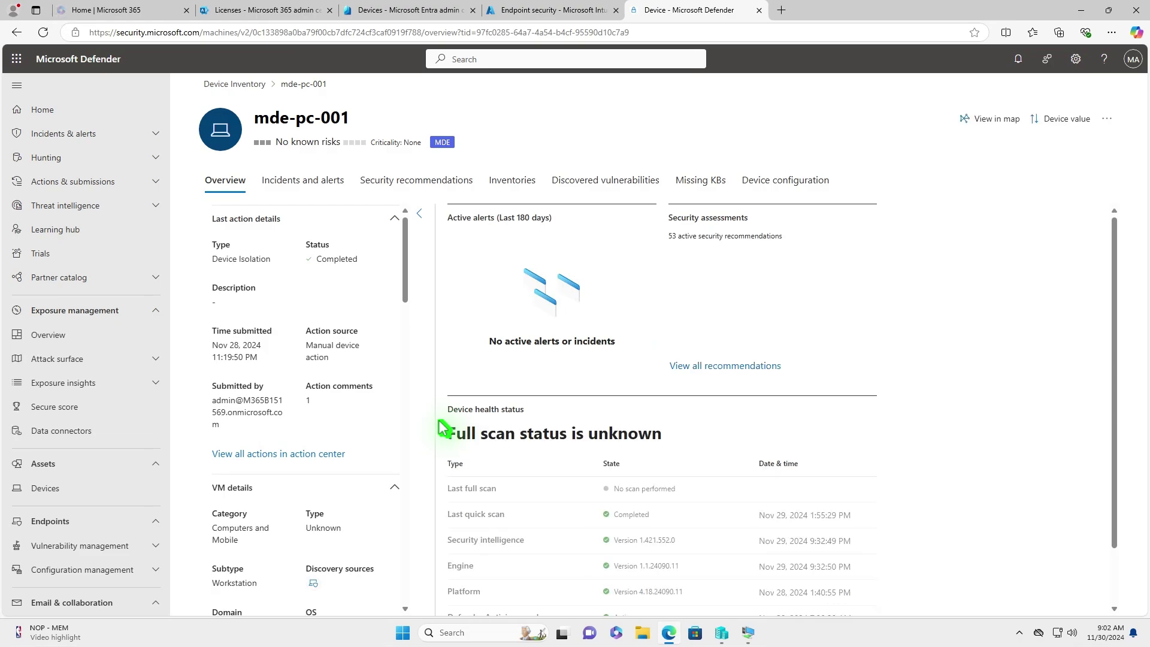
pyautogui.scroll(-4, 409, 419)
pyautogui.scroll(-4, 409, 491)
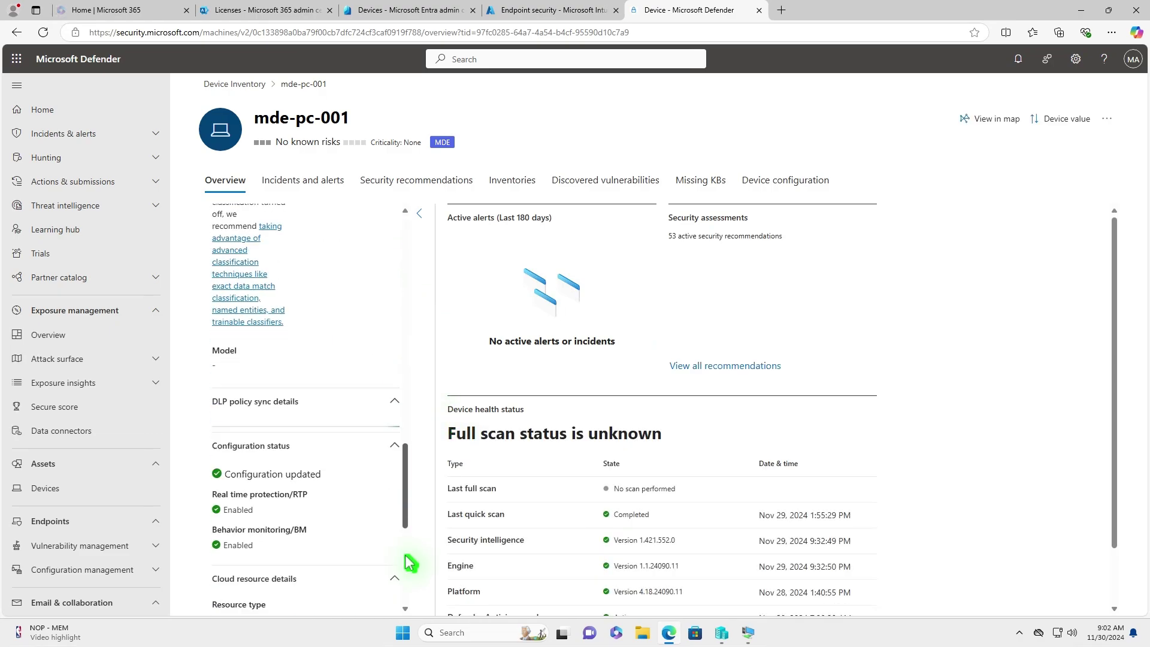
pyautogui.scroll(-4, 407, 575)
pyautogui.scroll(-2, 404, 599)
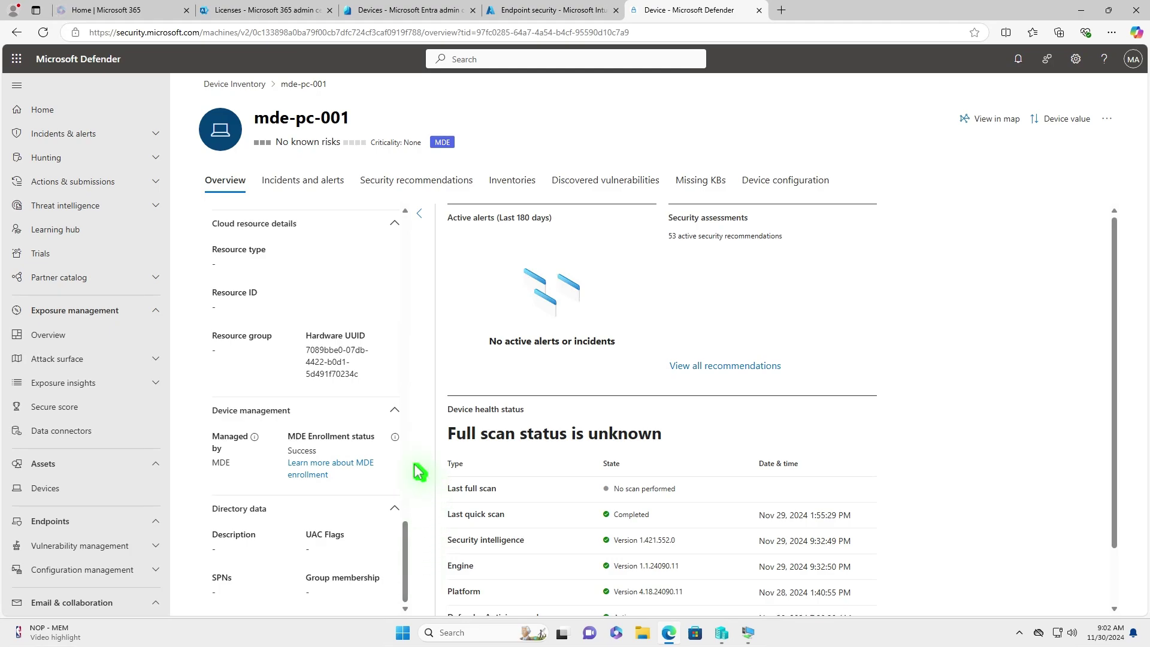
pyautogui.click(542, 13)
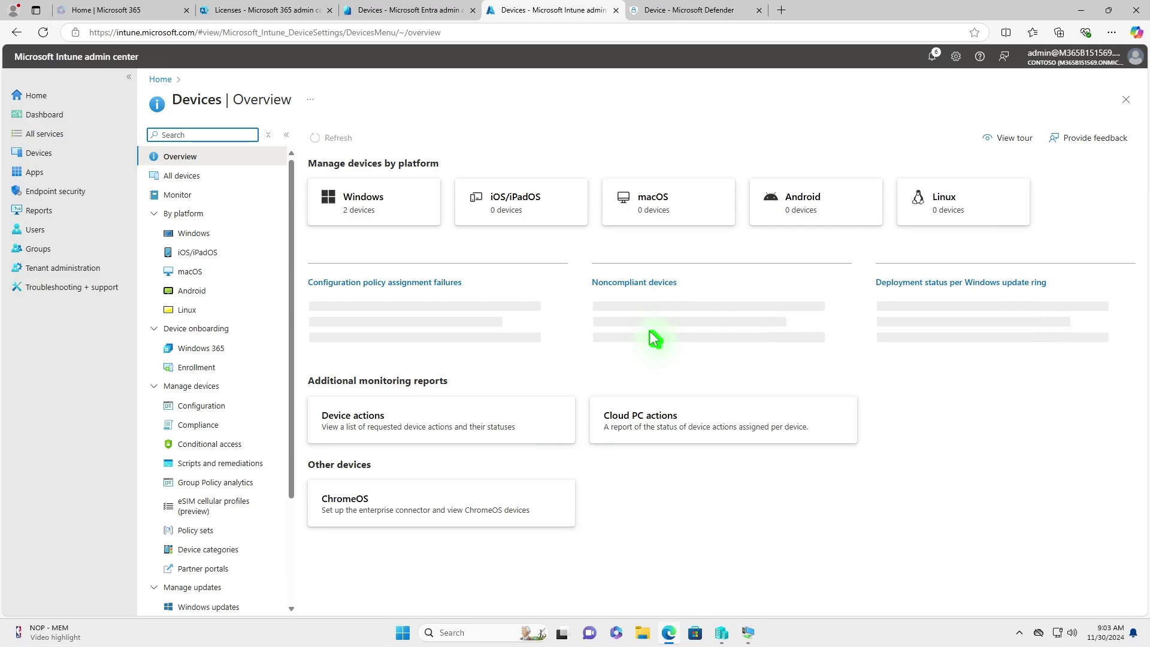
# Step: Open Intune's Windows devices list, showing MDE-PC-001 and MDE-PC-002 managed by MDE
pyautogui.click(213, 234)
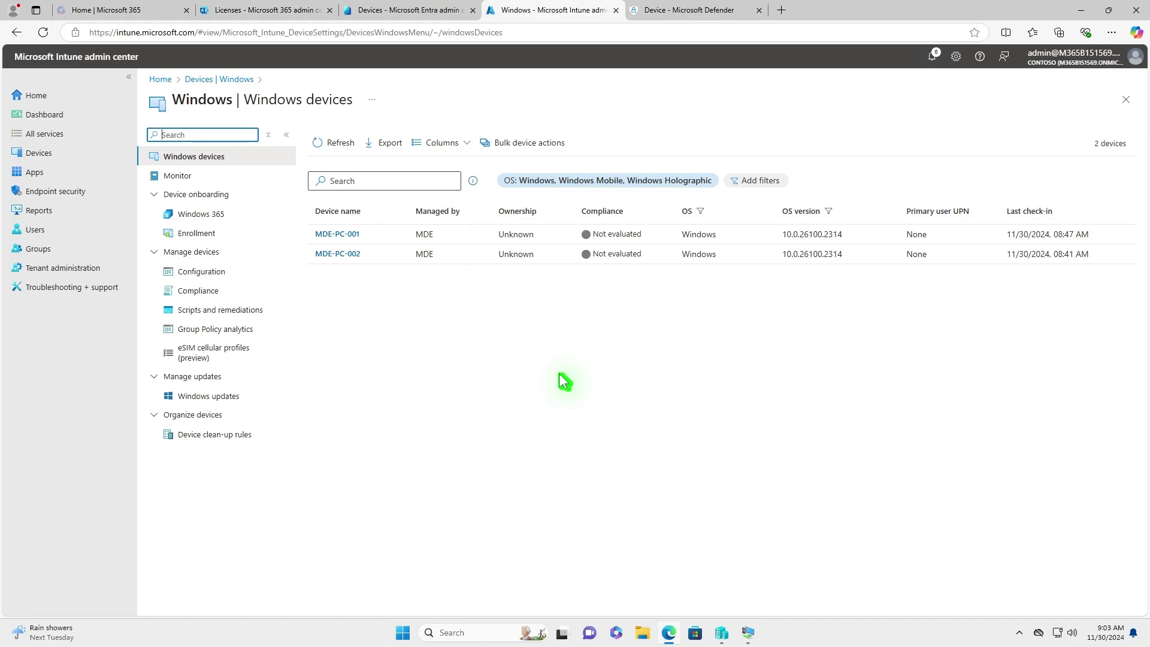
# Step: Refresh Entra's All devices list to see both MDE-PC devices managed by Defender for Endpoint
pyautogui.click(422, 12)
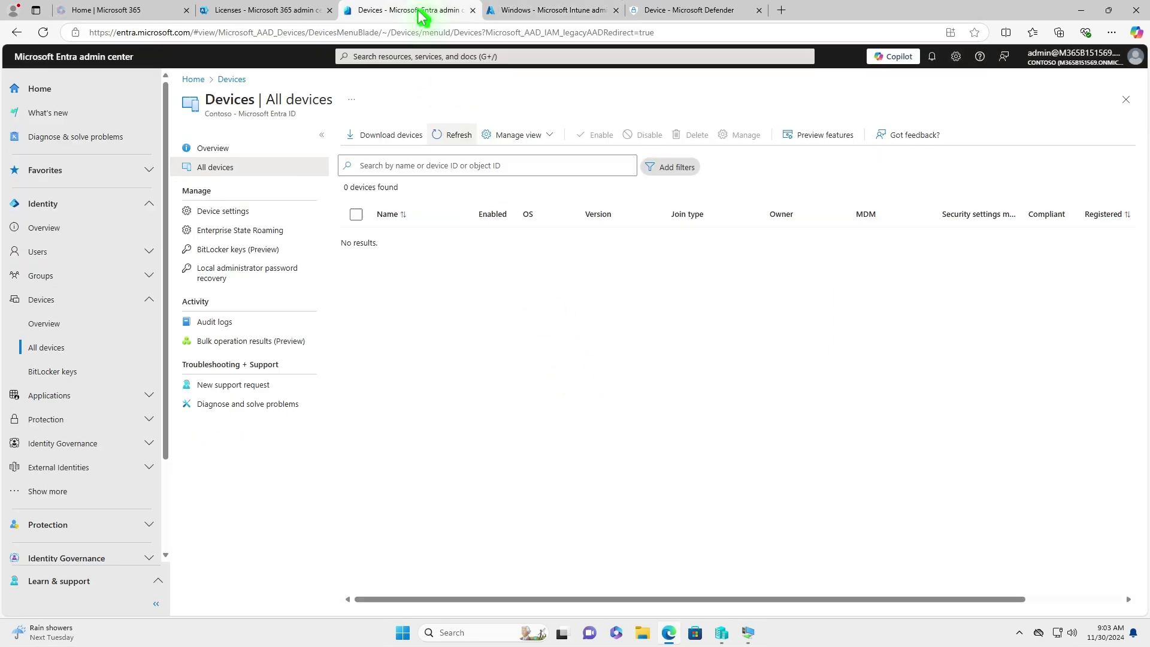
pyautogui.click(455, 137)
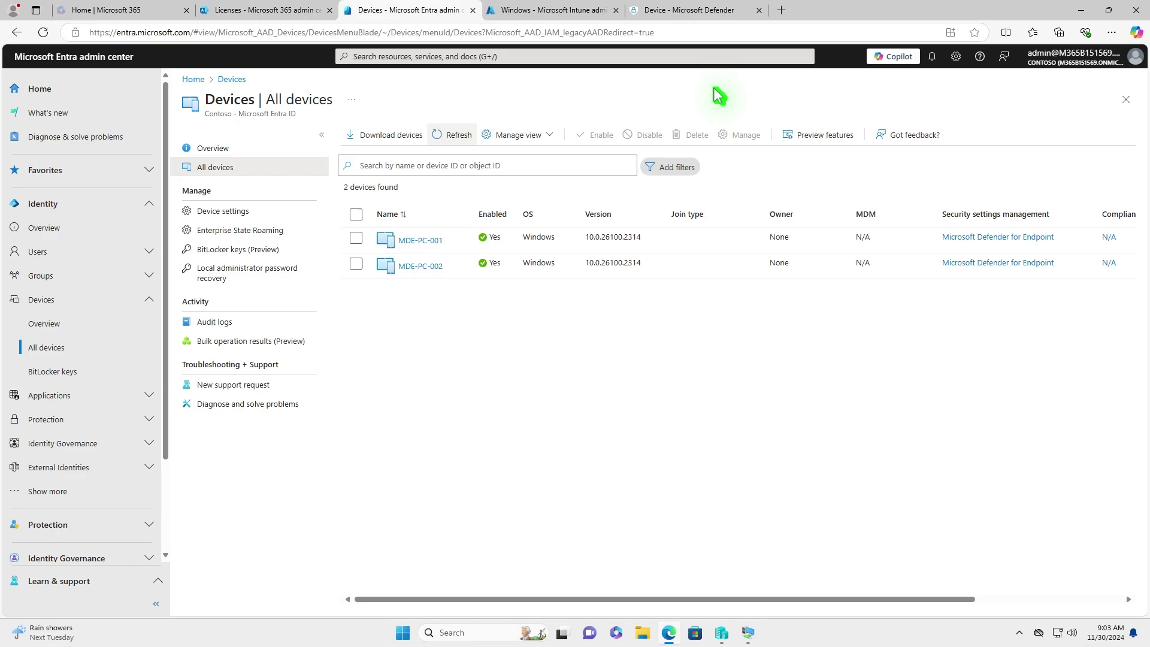
pyautogui.click(722, 19)
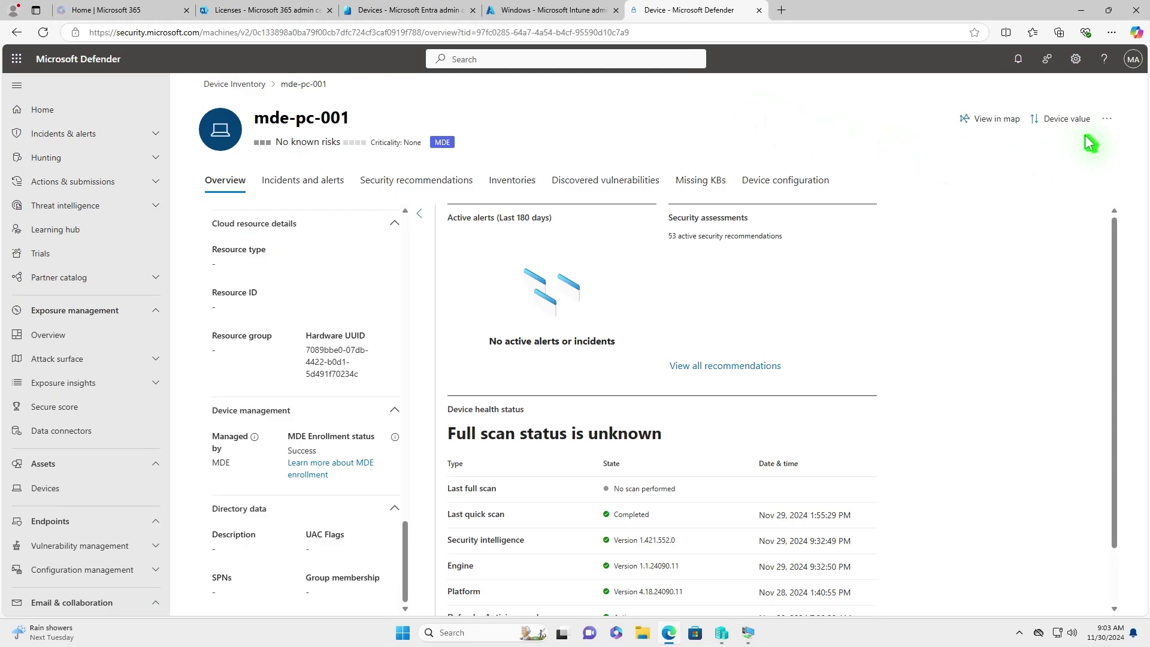
# Step: Request a policy sync for mde-pc-001 with the comment '1'
pyautogui.click(1107, 120)
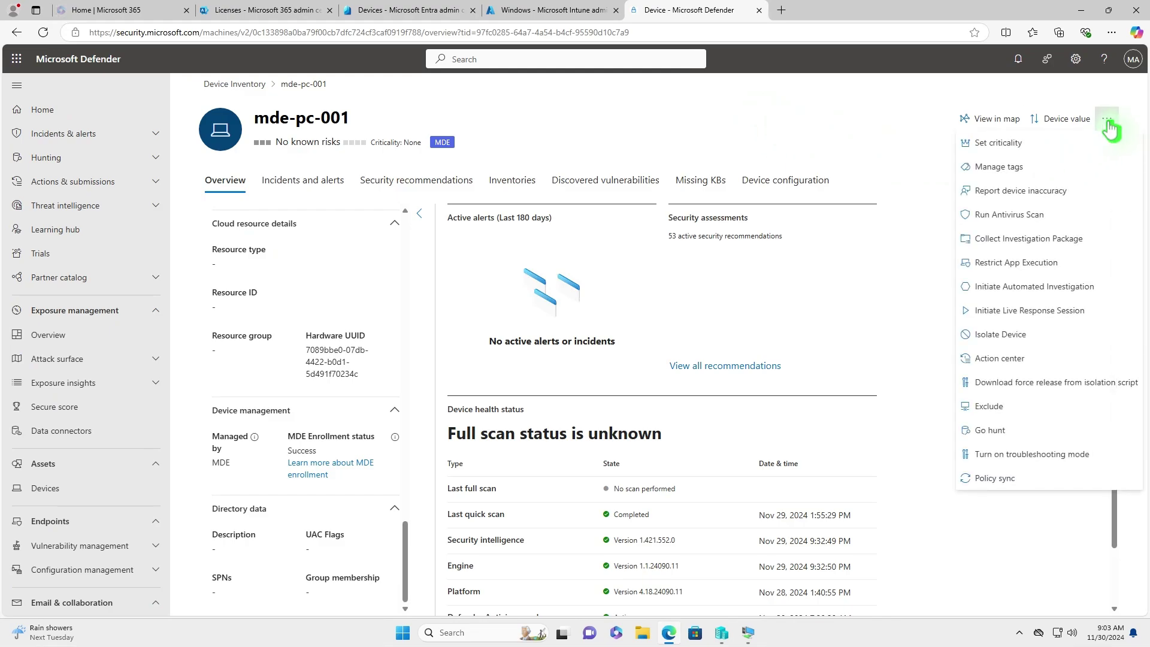
pyautogui.click(1018, 484)
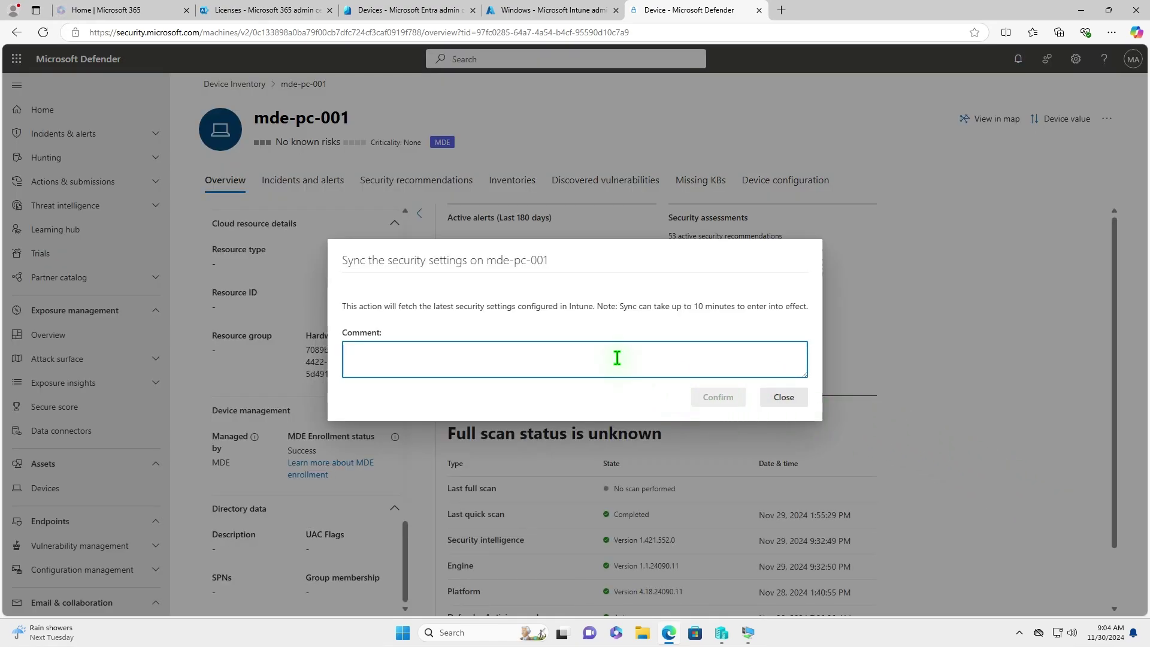
pyautogui.write('1')
pyautogui.click(721, 400)
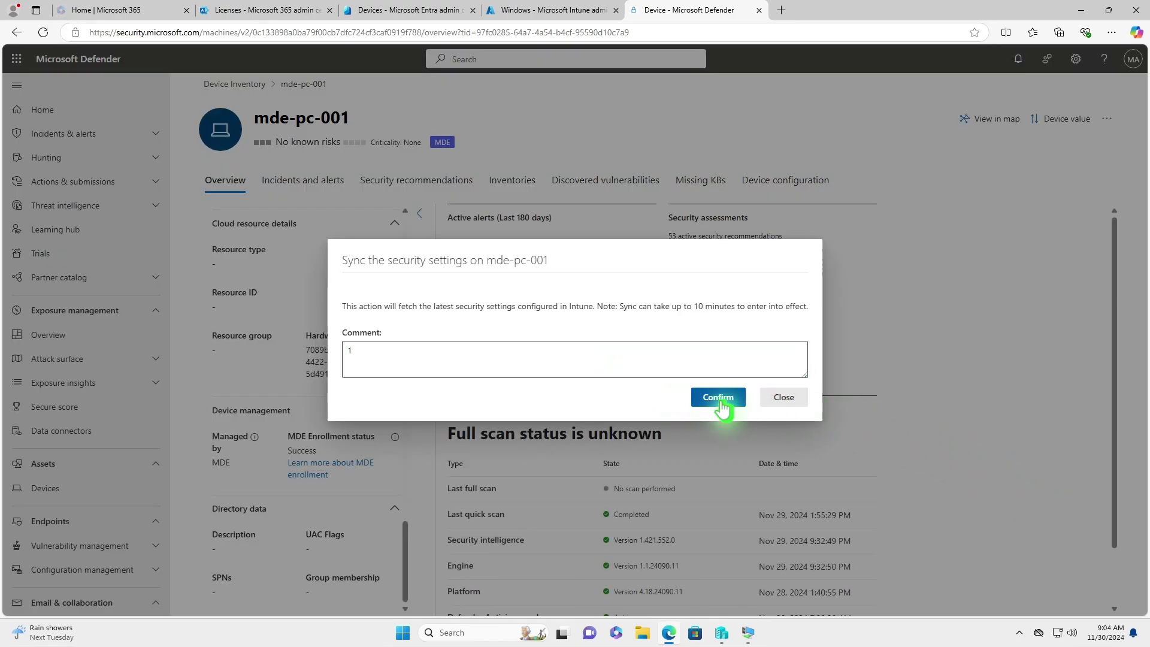